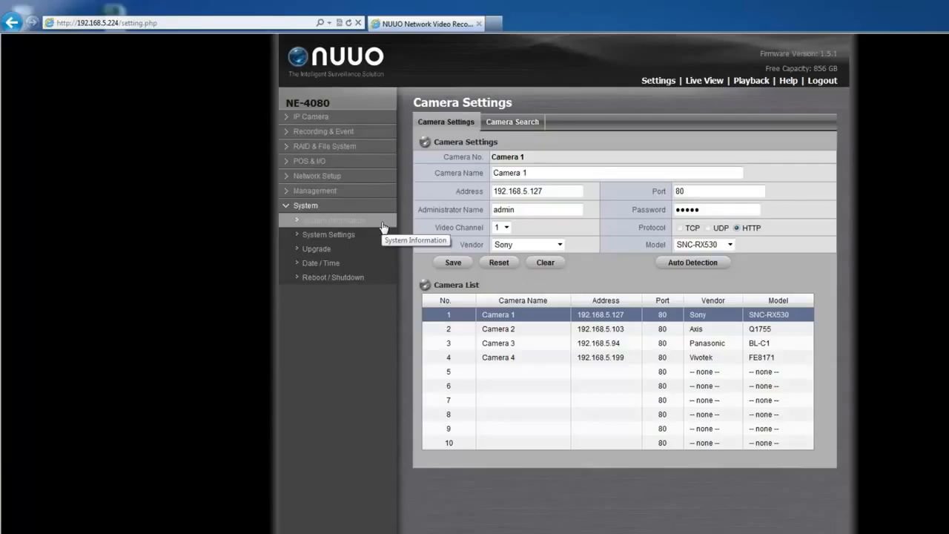
# Open System Information and highlight the NVR and camera package version rows and both MAC address rows
pyautogui.click(383, 223)
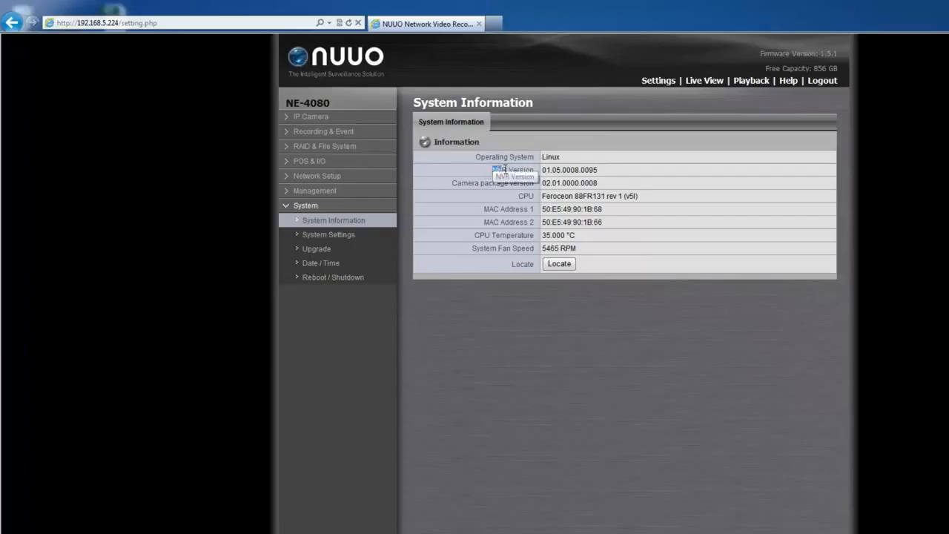
pyautogui.moveTo(492, 169); pyautogui.dragTo(600, 183)
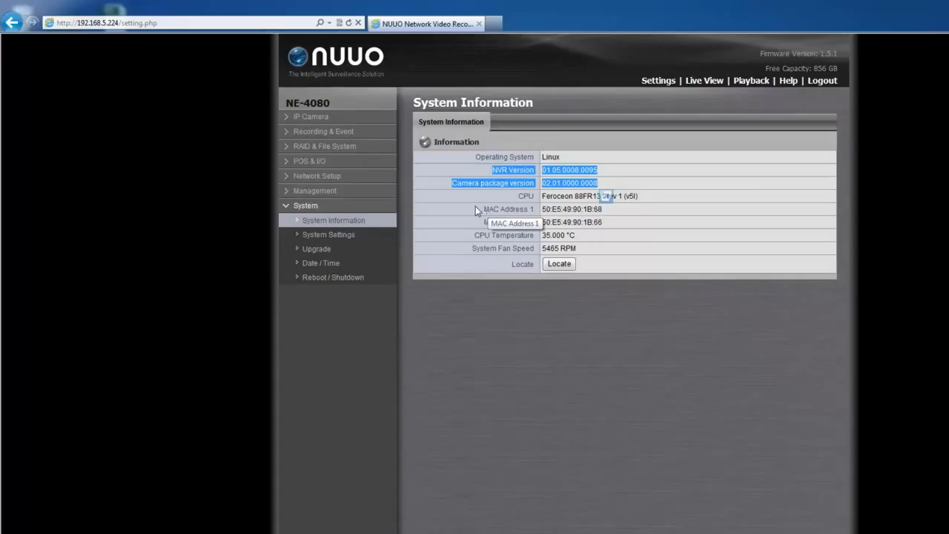
pyautogui.moveTo(483, 212); pyautogui.dragTo(604, 224)
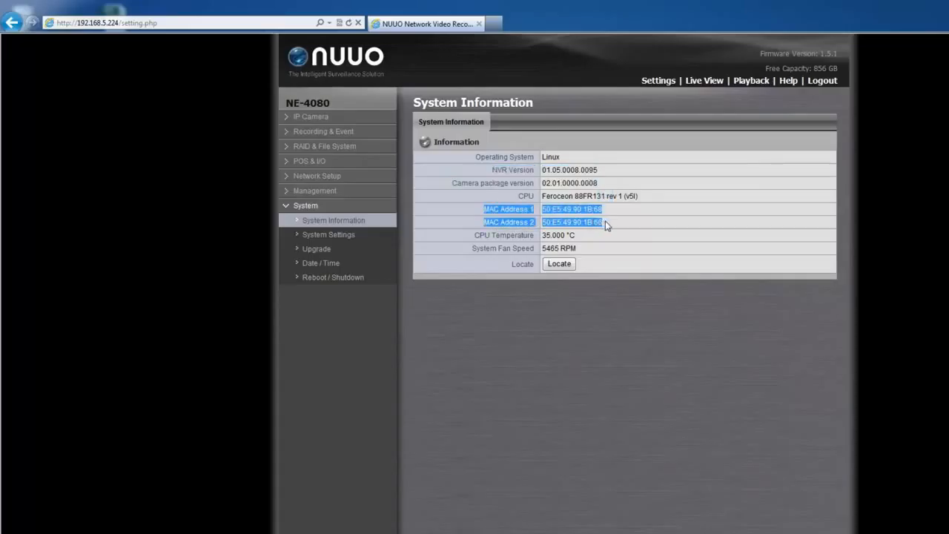
pyautogui.moveTo(607, 225); pyautogui.dragTo(604, 231)
pyautogui.click(387, 239)
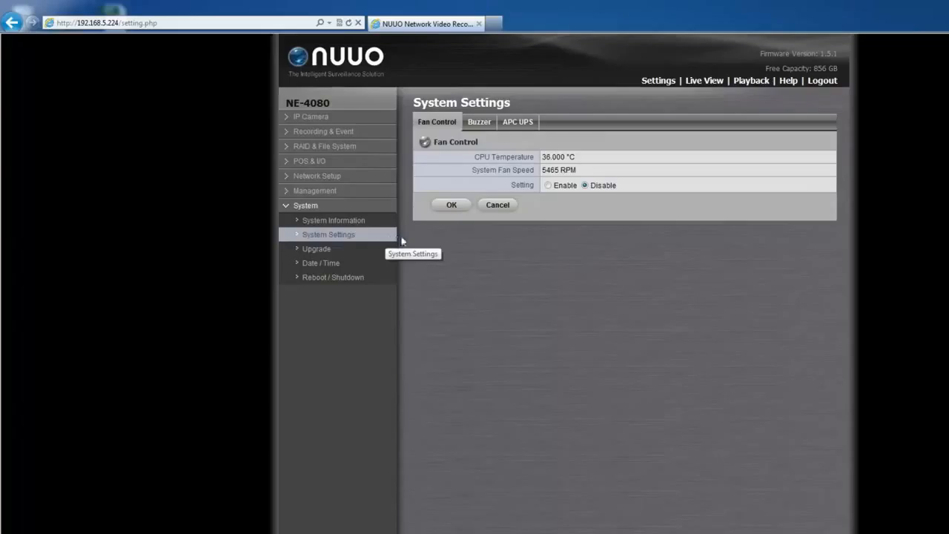
pyautogui.click(549, 186)
pyautogui.click(583, 186)
pyautogui.click(480, 123)
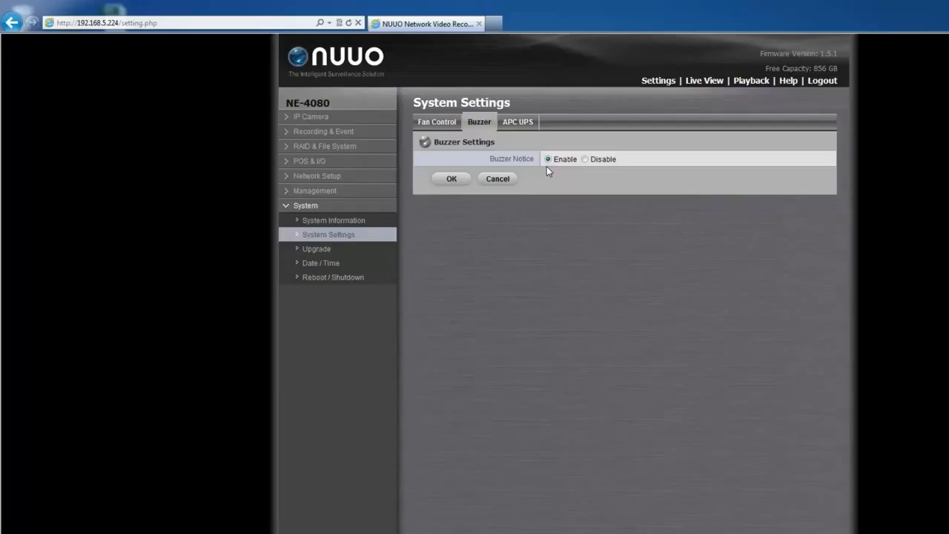
pyautogui.click(384, 224)
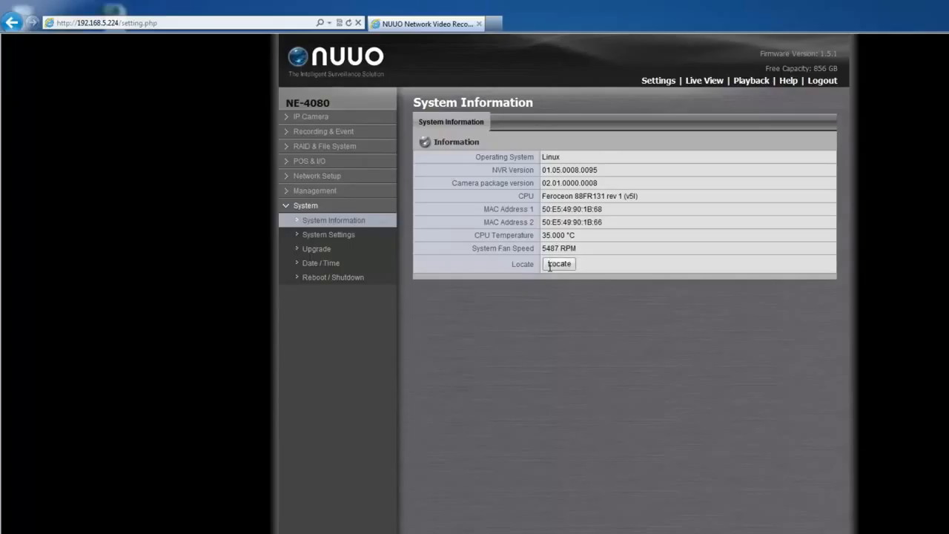
# Check the APC UPS service status in System Settings
pyautogui.click(387, 239)
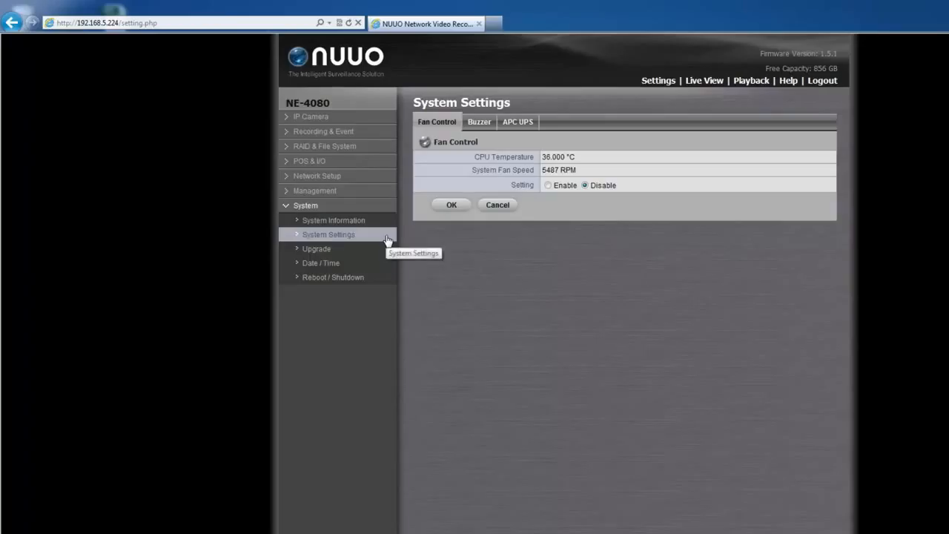
pyautogui.click(519, 123)
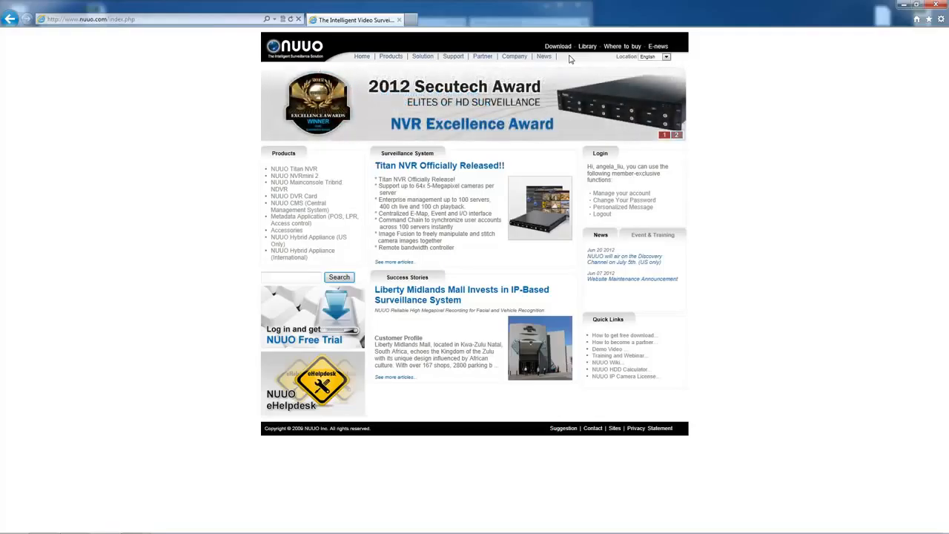
# Save the NE-4080 V1.5.2 firmware from the Download Center's NVRmini 2 Firmware Upgrade section
pyautogui.click(558, 46)
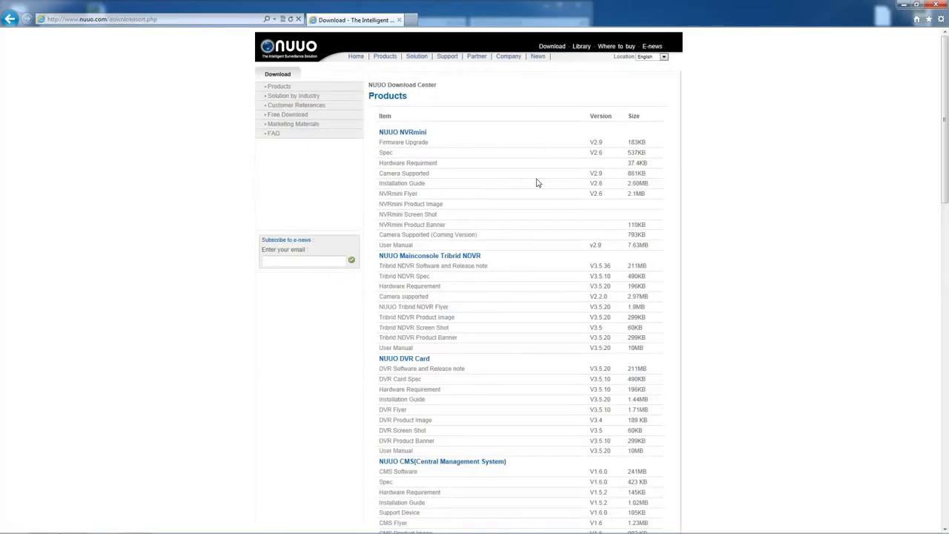
pyautogui.scroll(-15, 538, 183)
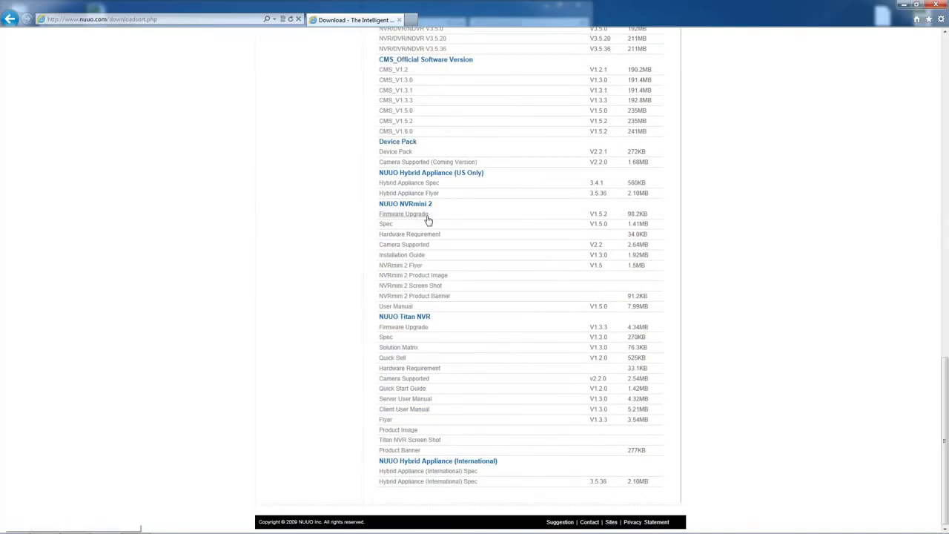
pyautogui.click(426, 218)
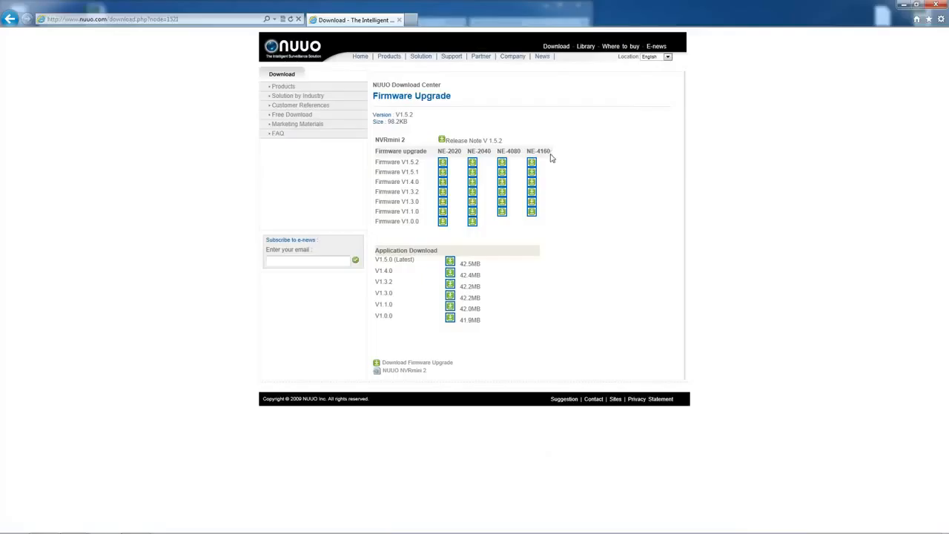
pyautogui.click(503, 165)
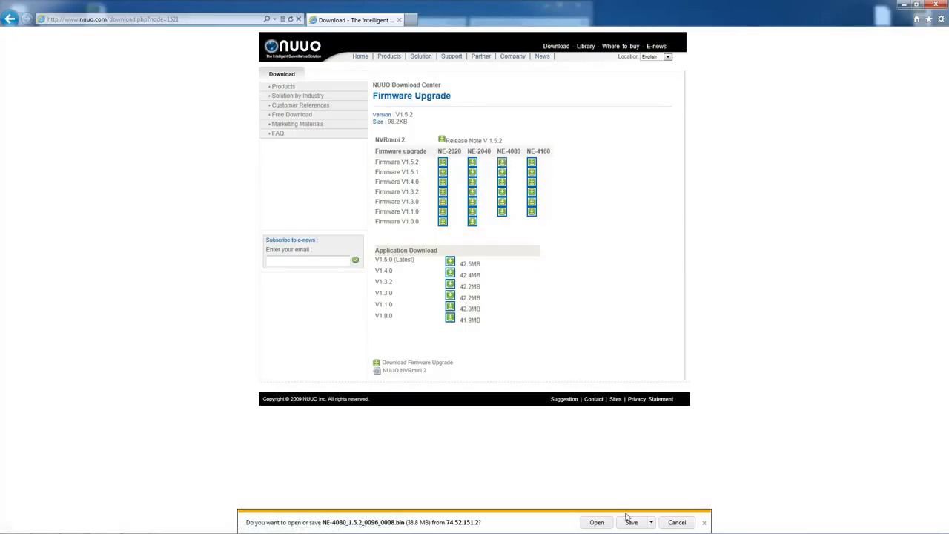
pyautogui.click(630, 522)
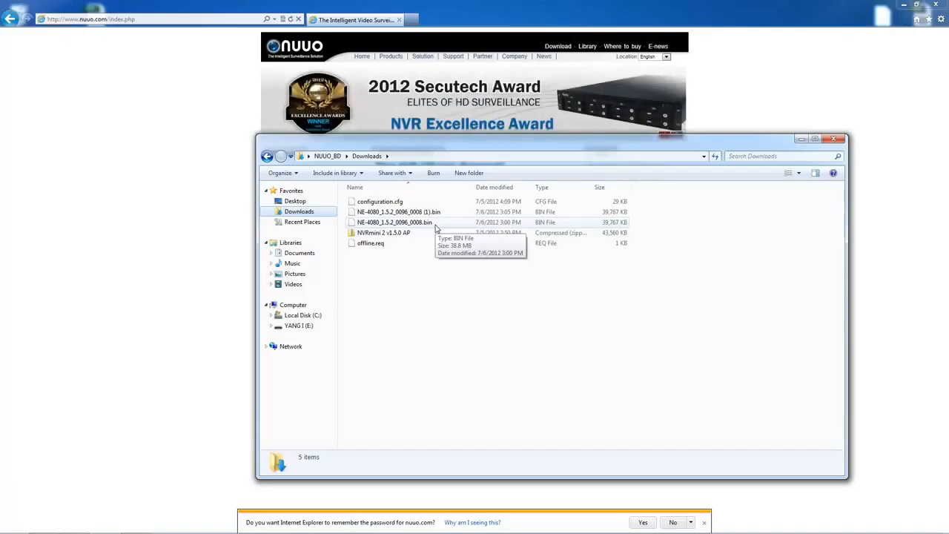
# Select NE-4080_1.5.2_0096_0008.bin in the Downloads folder
pyautogui.click(436, 226)
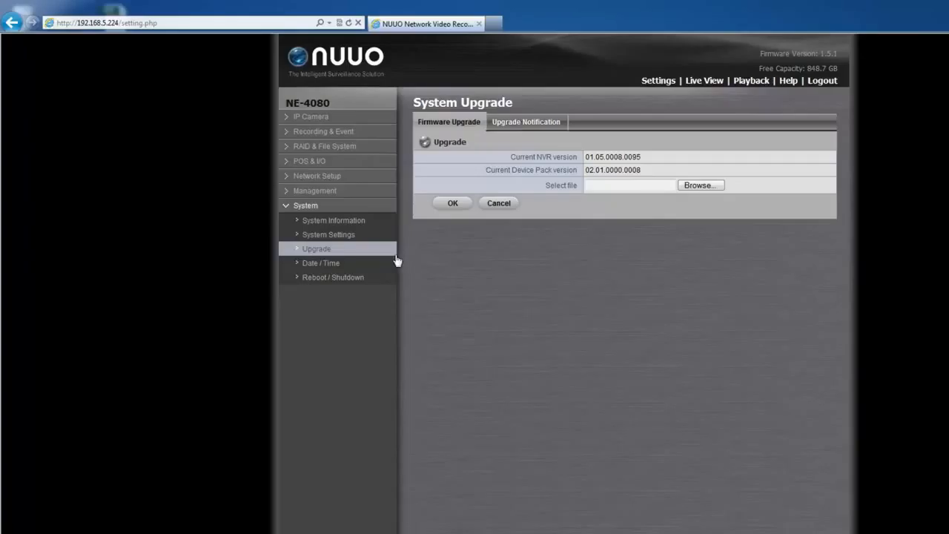
# Upload NE-4080_1.5.2_0096_0008.bin on the System Upgrade page, bringing the firmware to 1.5.2
pyautogui.click(395, 254)
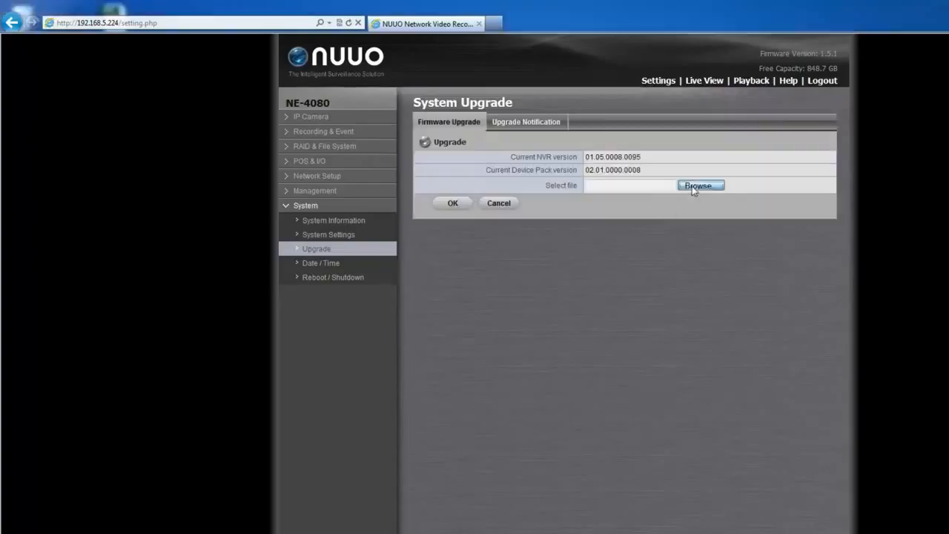
pyautogui.click(691, 185)
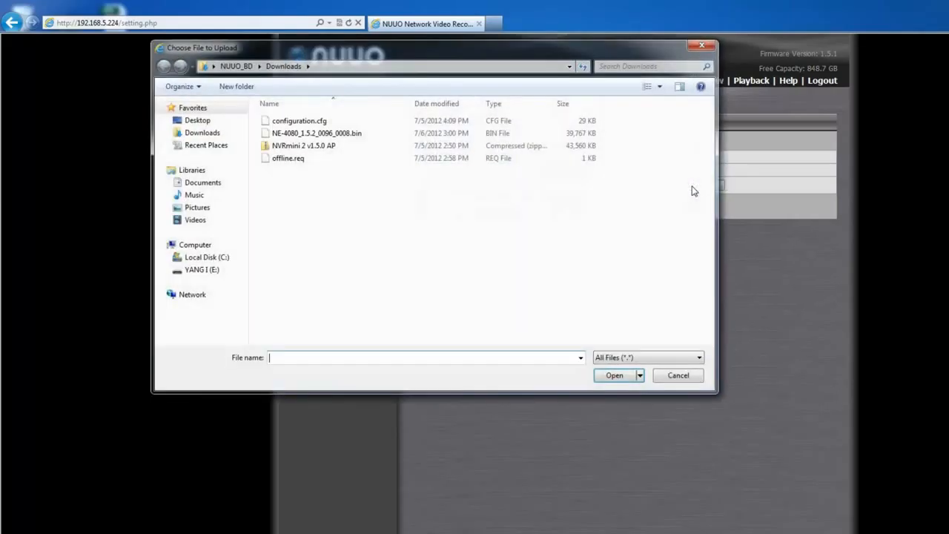
pyautogui.doubleClick(339, 134)
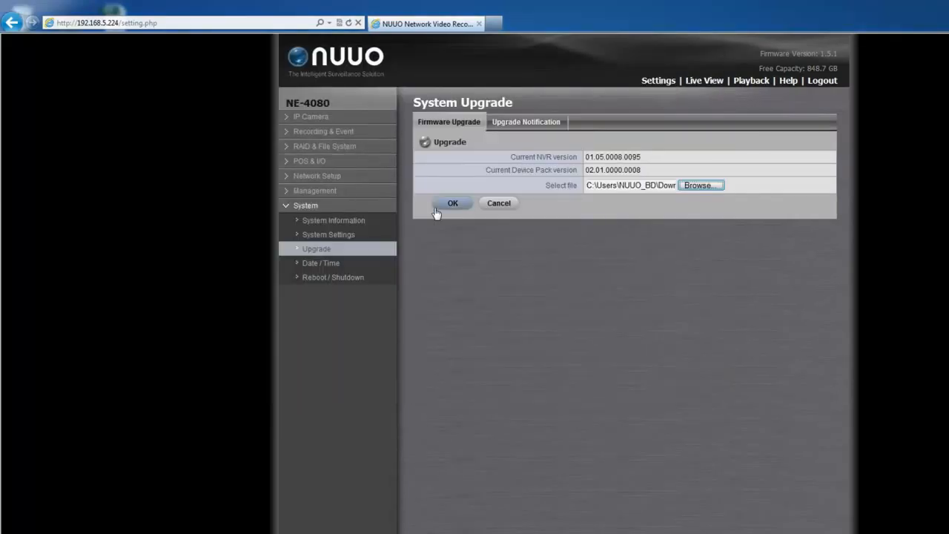
pyautogui.click(438, 207)
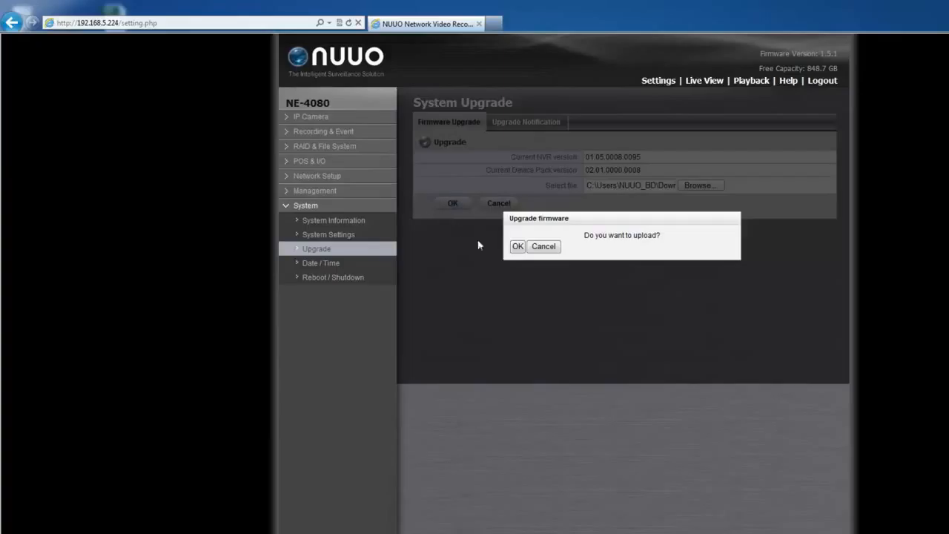
pyautogui.click(517, 247)
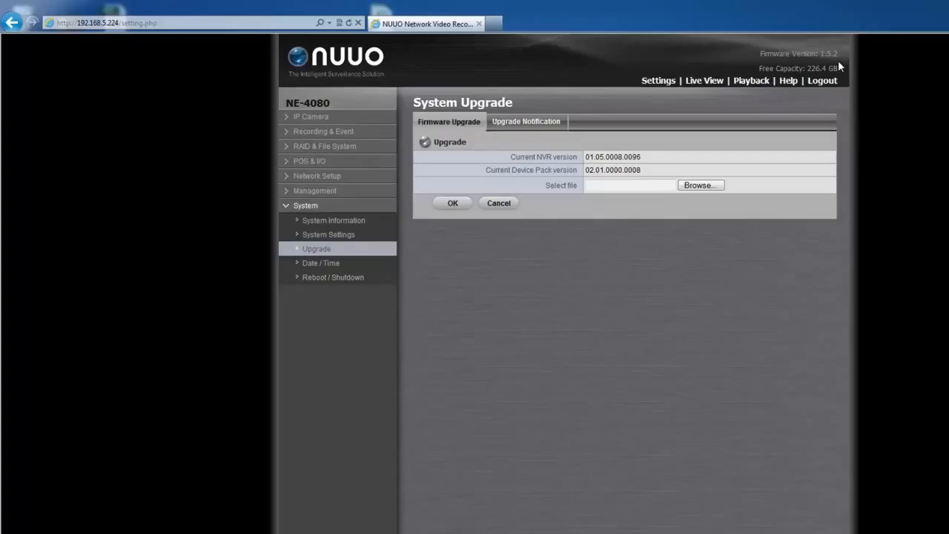
# Enable Upgrade Notification, save, and acknowledge the 'Setting change completed' message
pyautogui.click(560, 127)
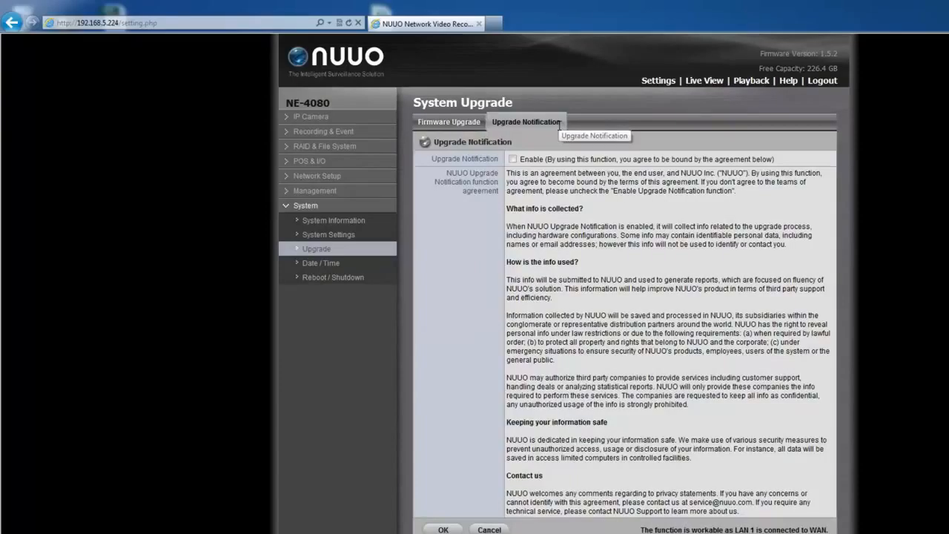
pyautogui.click(513, 159)
pyautogui.click(443, 530)
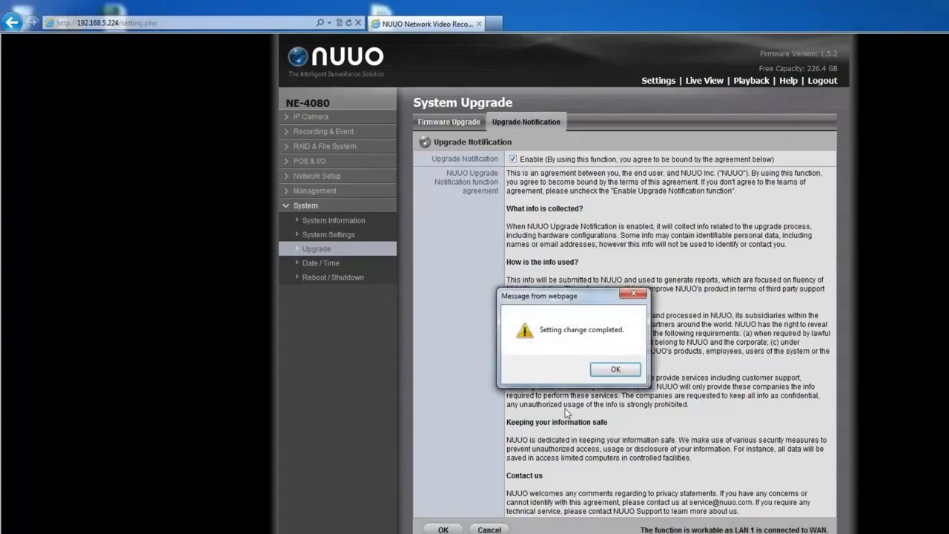
pyautogui.click(600, 374)
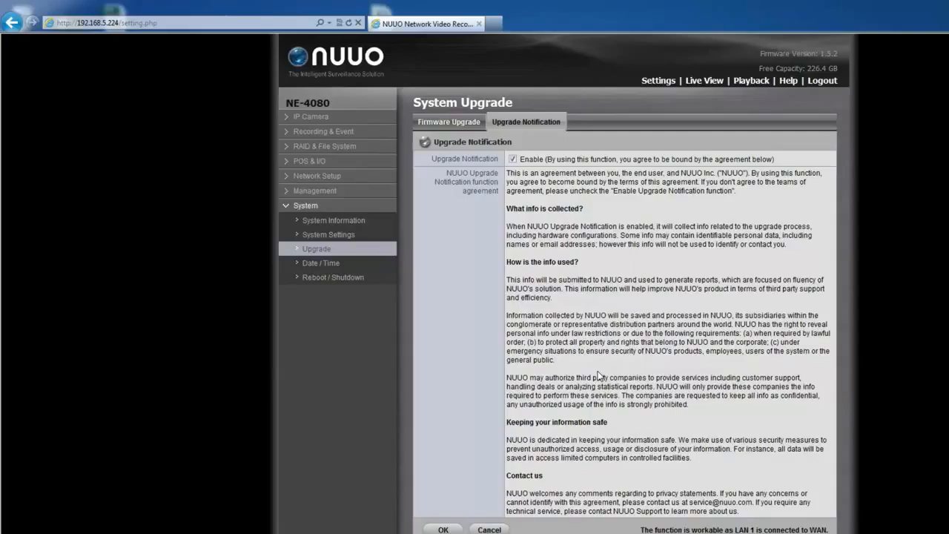
# Keep the time zone at GMT+08:00 and the date at 2012-7-10, hour 15
pyautogui.click(394, 264)
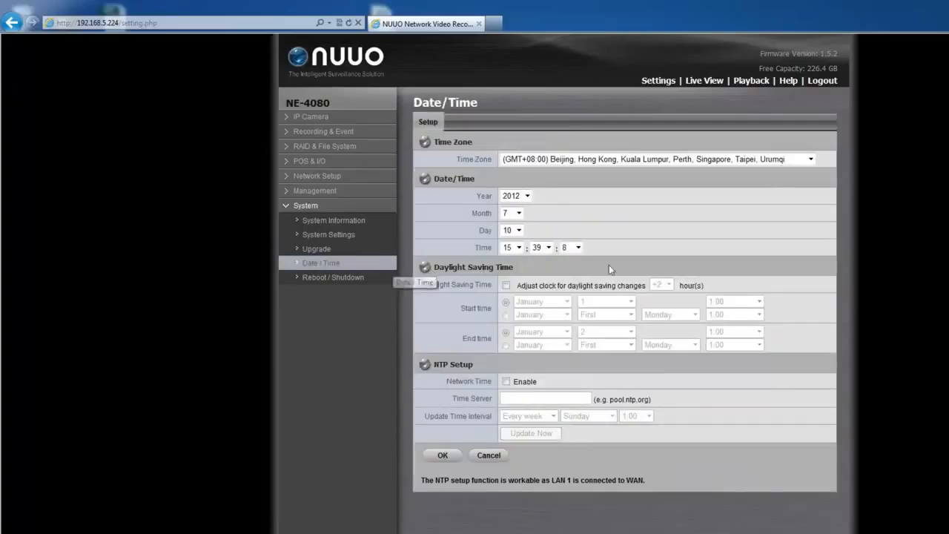
pyautogui.click(811, 159)
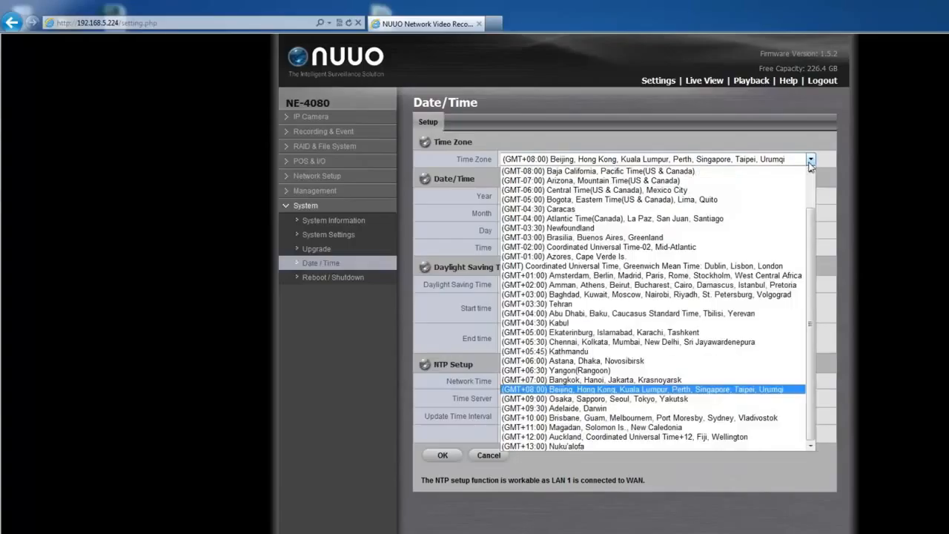
pyautogui.scroll(2, 811, 216)
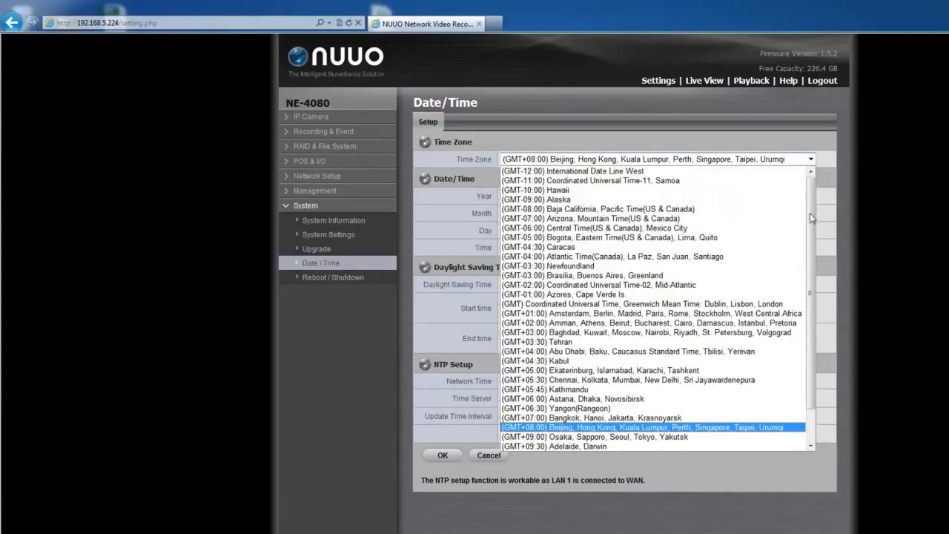
pyautogui.click(811, 158)
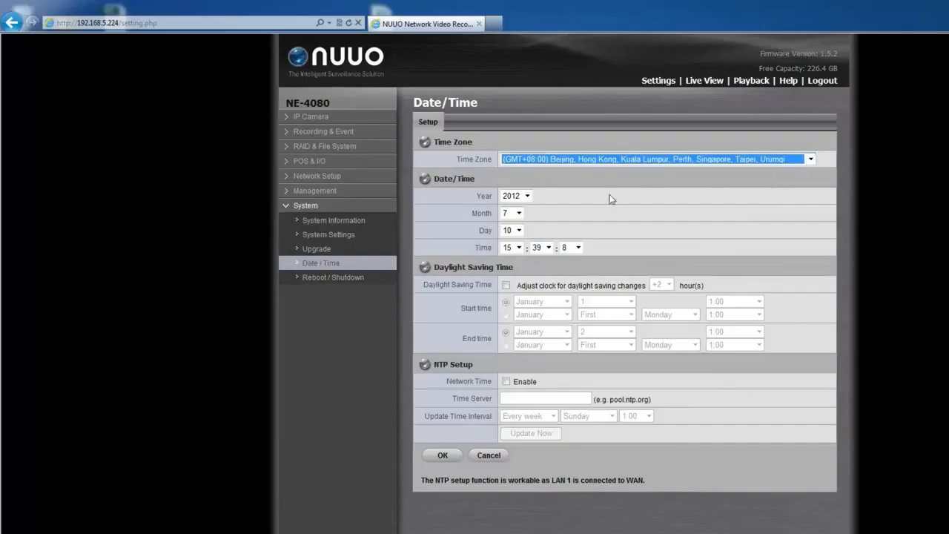
pyautogui.click(527, 195)
pyautogui.click(527, 196)
pyautogui.click(519, 213)
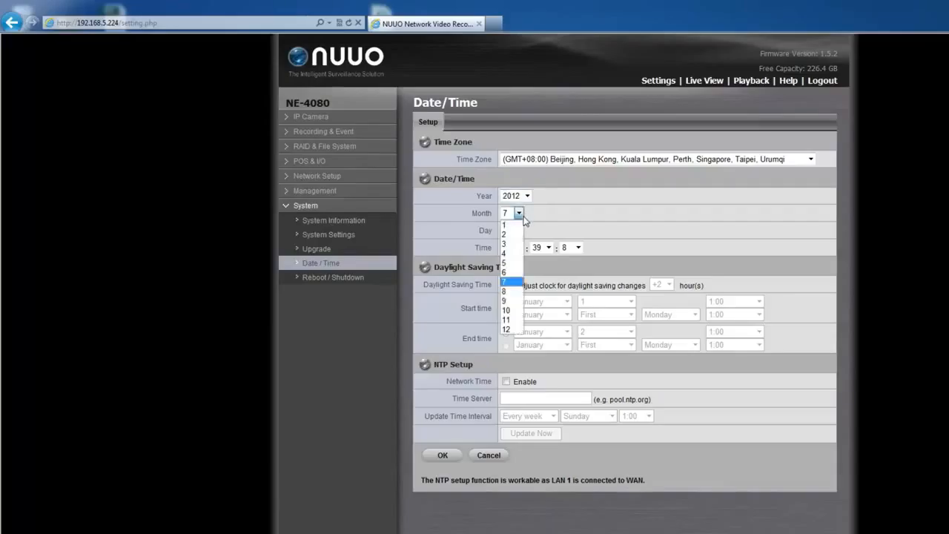
pyautogui.click(519, 212)
pyautogui.click(519, 230)
pyautogui.click(519, 231)
pyautogui.click(519, 248)
pyautogui.click(519, 247)
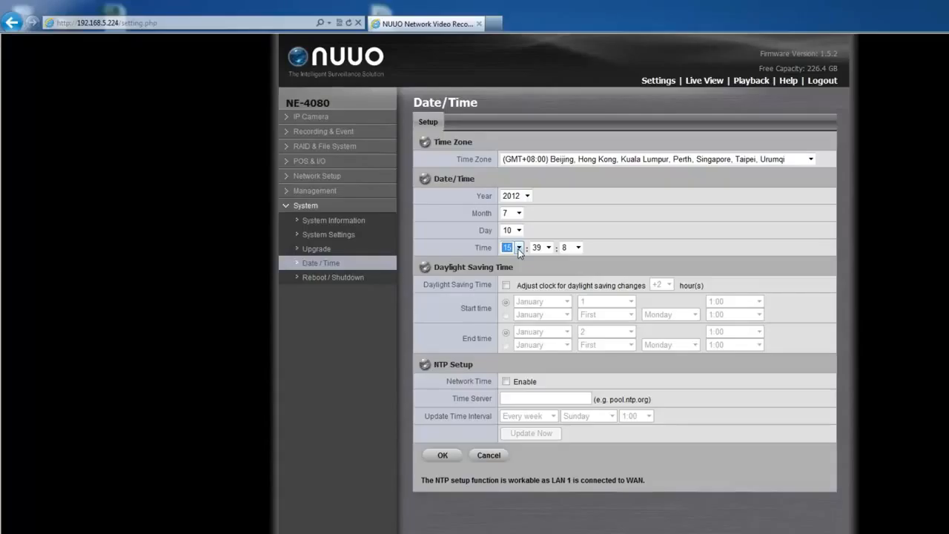
# Enable NTP network time sync with the update interval set to every month
pyautogui.click(506, 382)
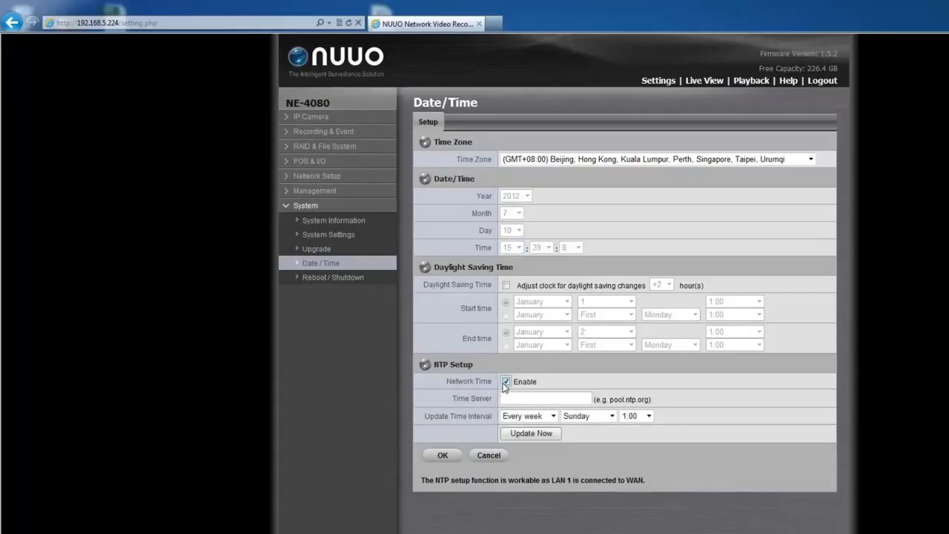
pyautogui.click(553, 417)
pyautogui.click(551, 436)
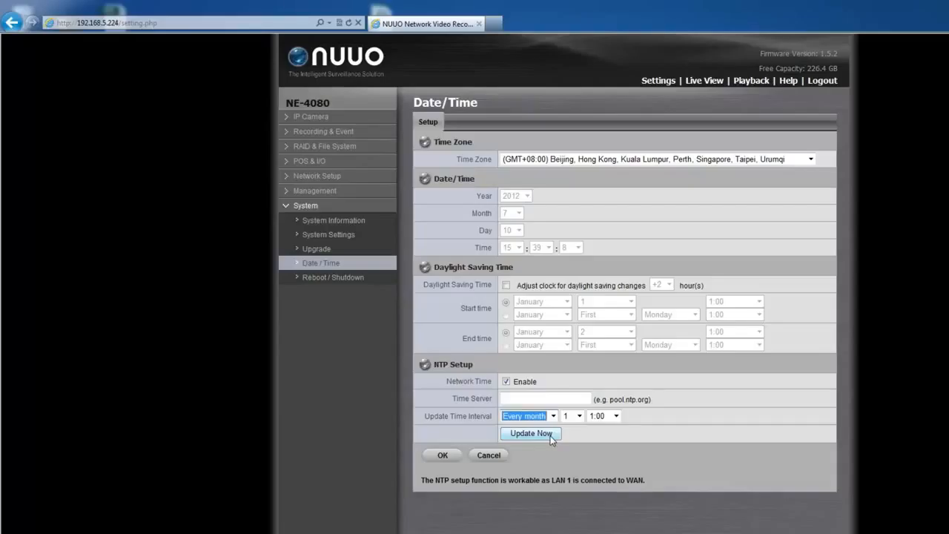
pyautogui.click(542, 387)
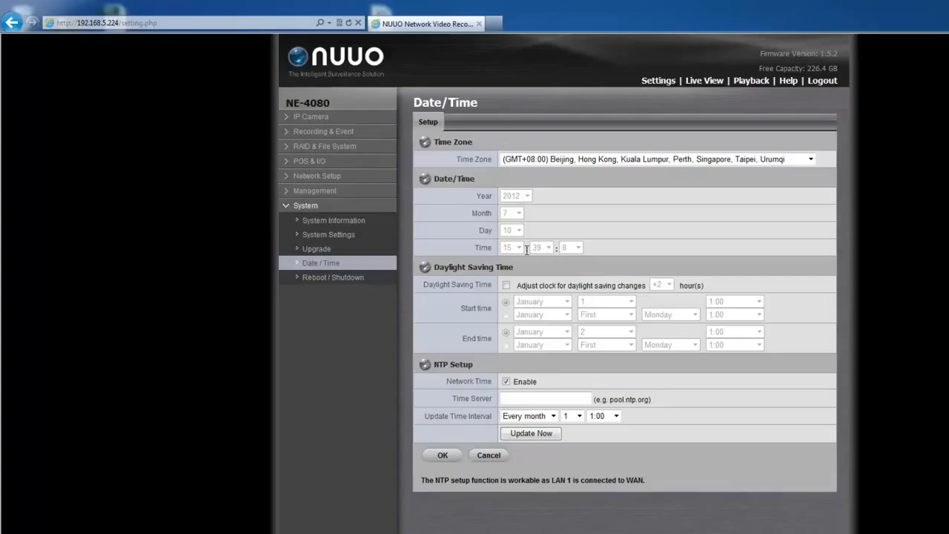
# Turn on daylight saving with a -1 hour offset and fixed-date start and end
pyautogui.click(506, 286)
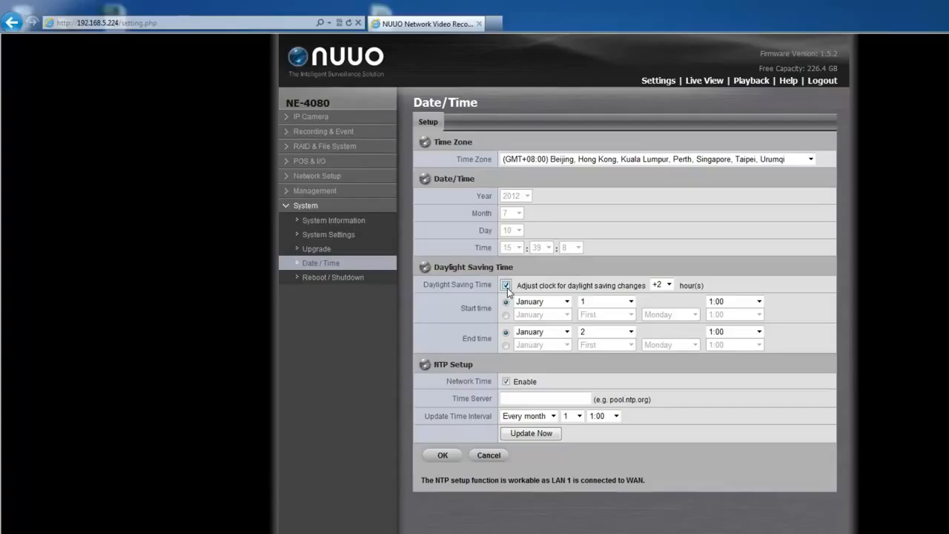
pyautogui.click(668, 285)
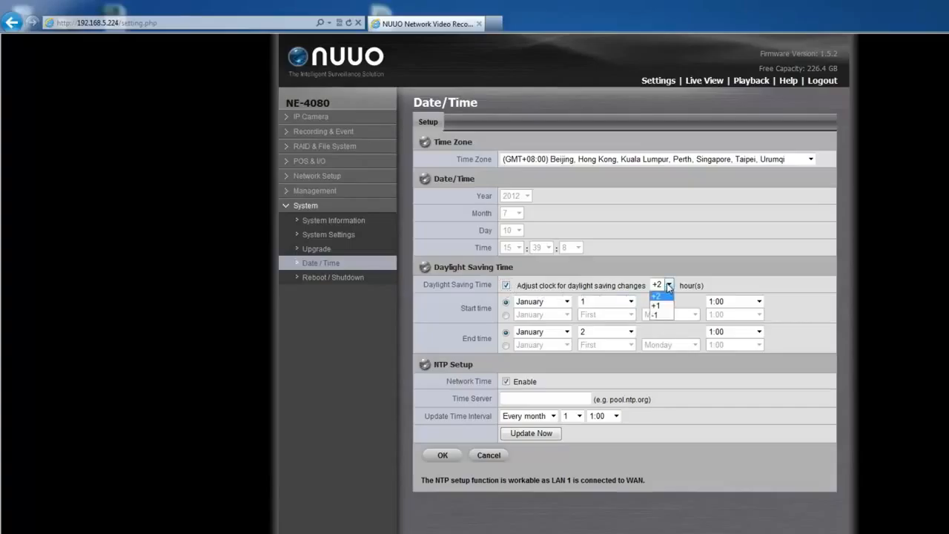
pyautogui.click(656, 315)
pyautogui.click(507, 303)
pyautogui.click(506, 334)
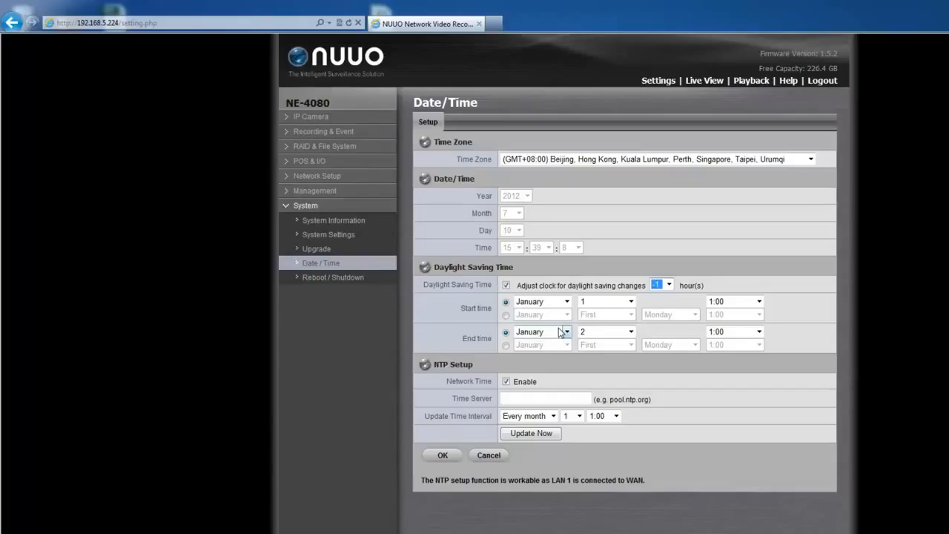
pyautogui.click(669, 286)
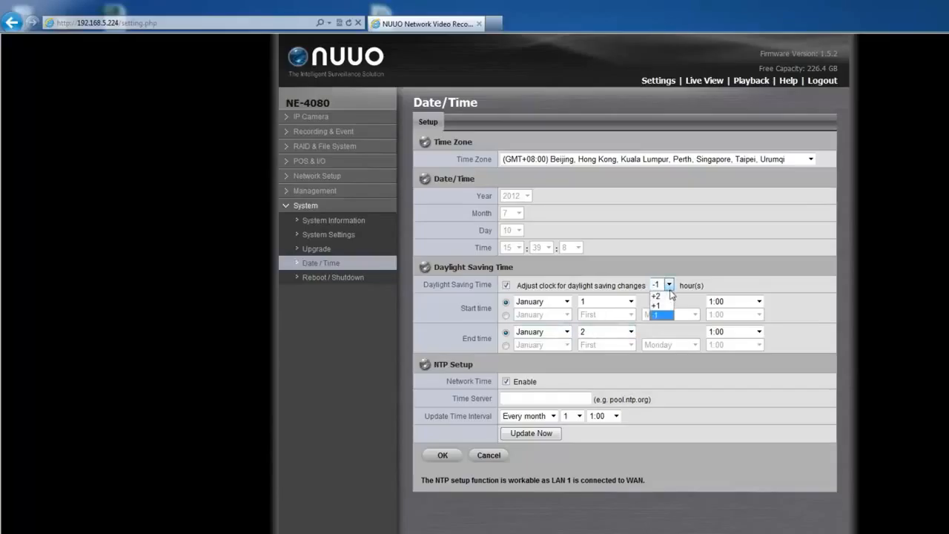
pyautogui.click(663, 317)
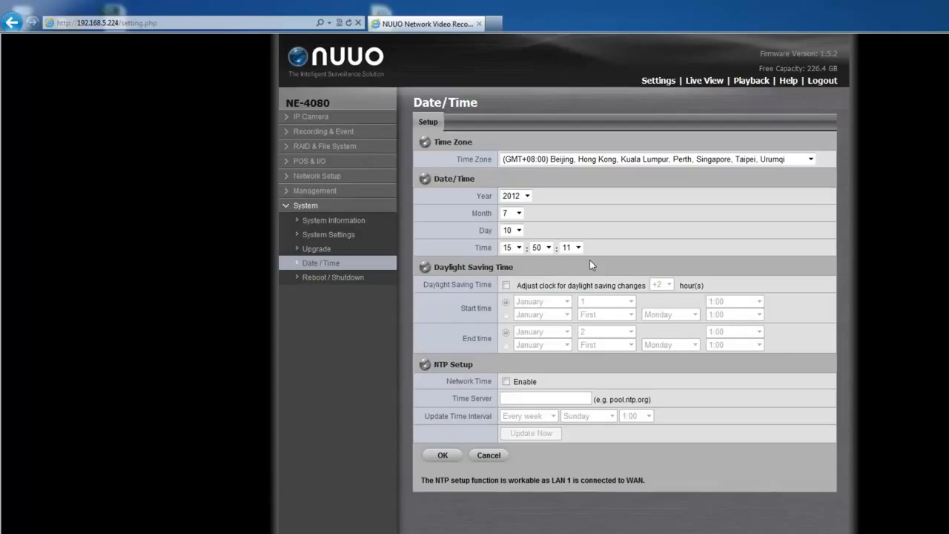
# Choose the Shutdown option on the Reboot / Shutdown page
pyautogui.click(390, 284)
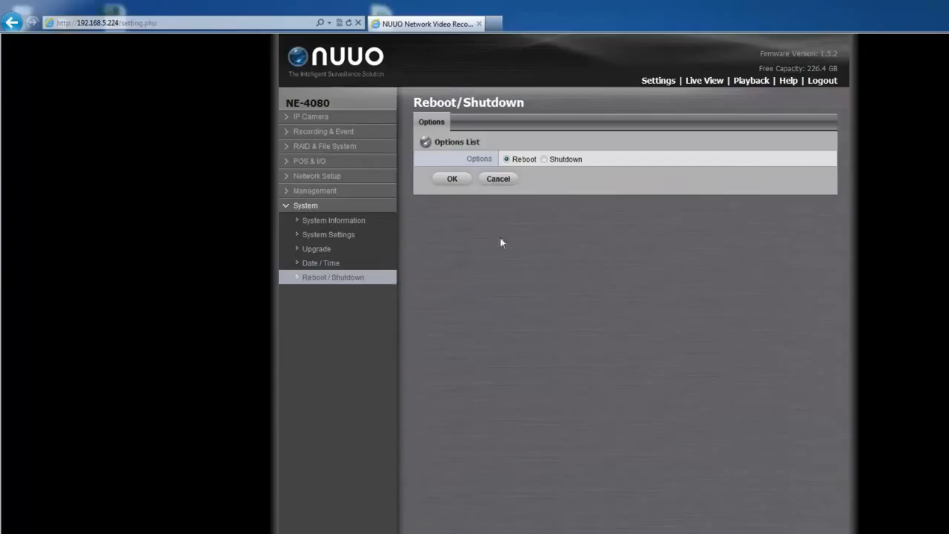
pyautogui.click(543, 160)
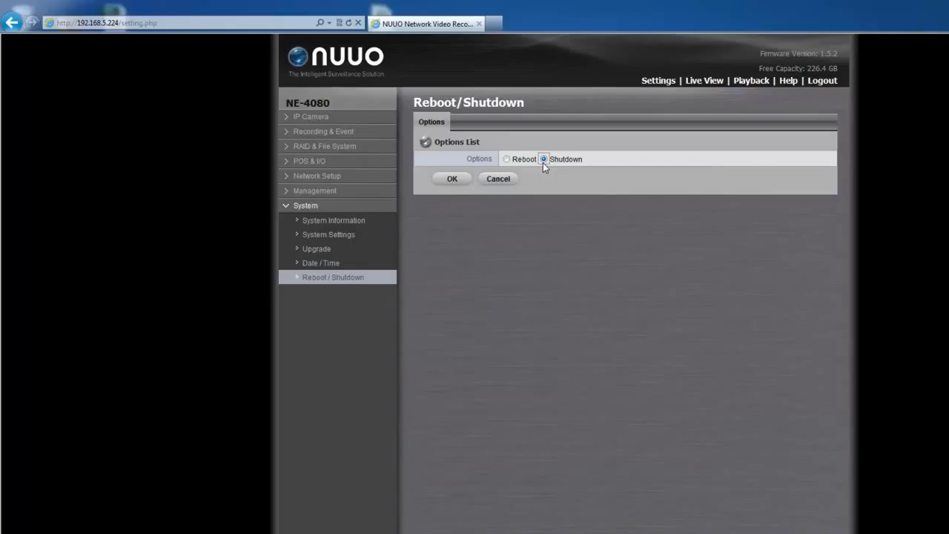